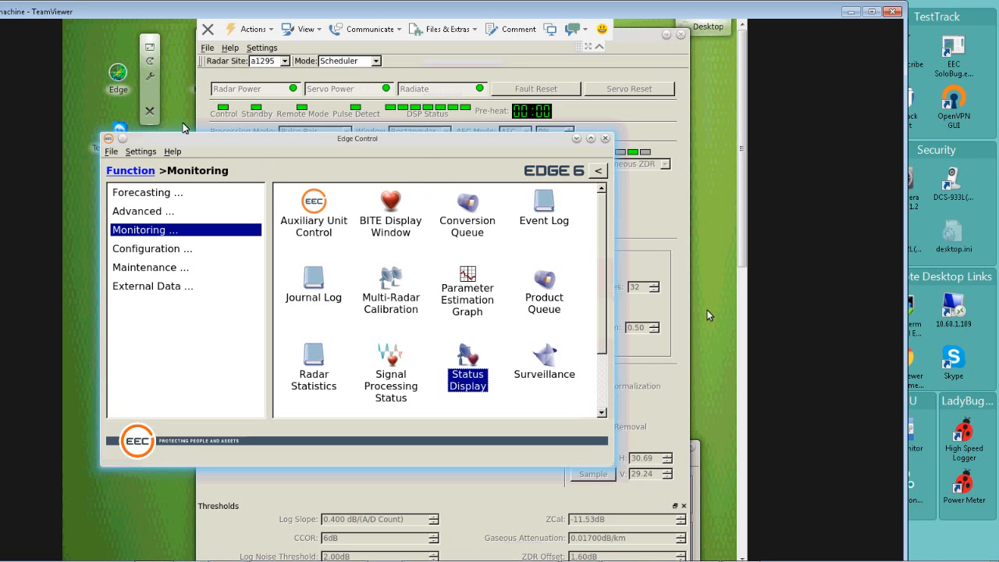
# Open the Volume Grabber settings under Product Generation in the EDGE configuration.
pyautogui.click(151, 154)
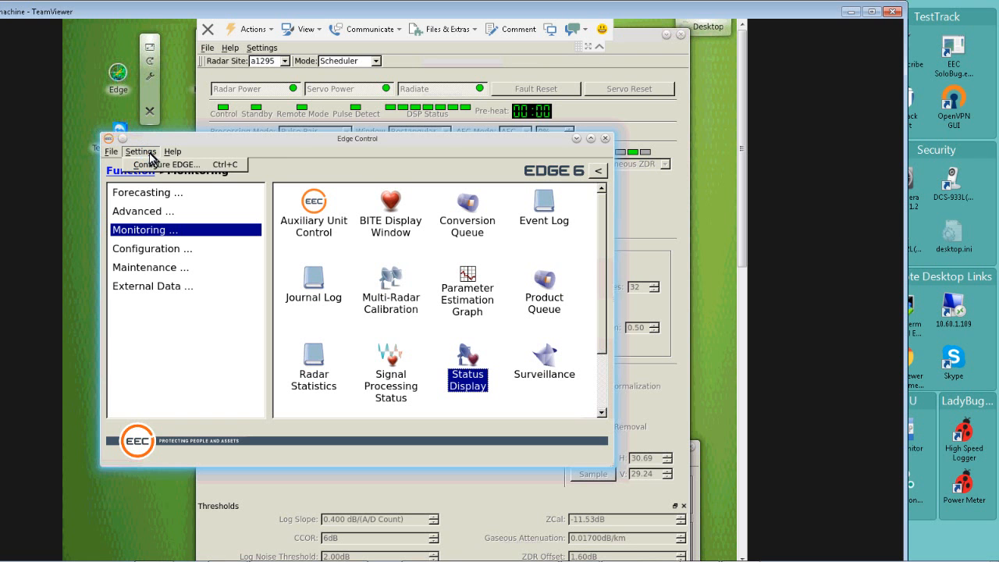
pyautogui.click(159, 164)
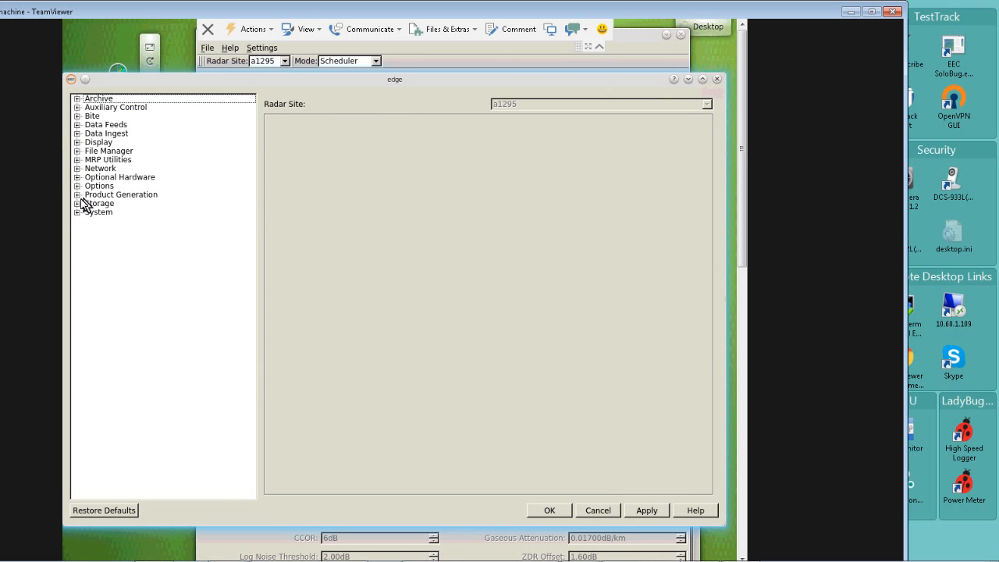
pyautogui.click(77, 195)
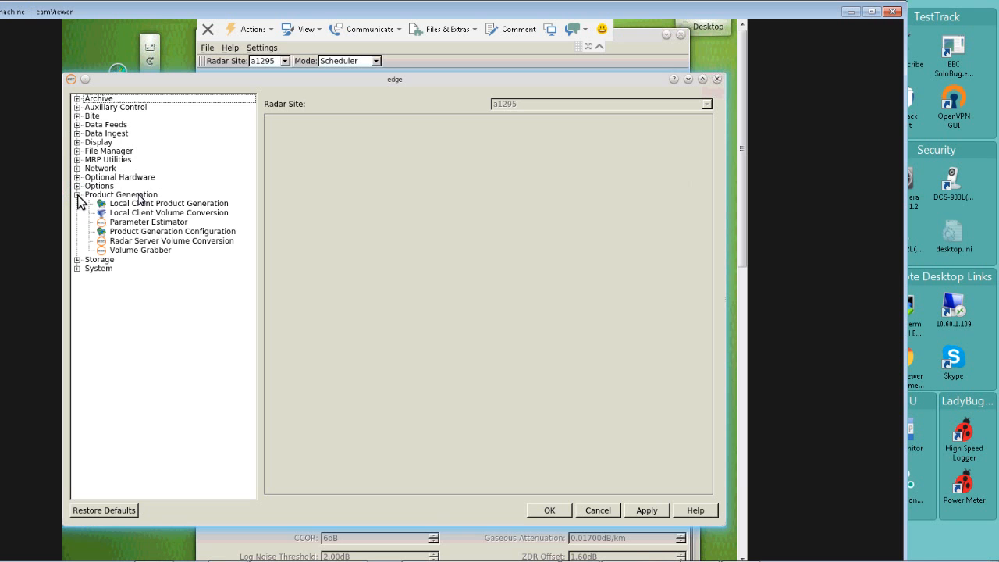
pyautogui.click(139, 251)
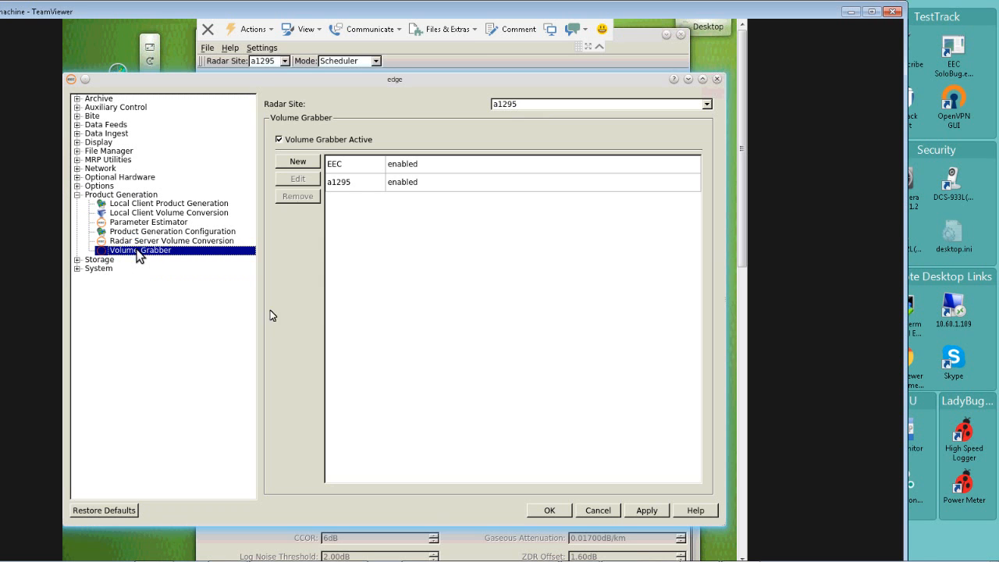
# Review the a1295 volume grabber entry, including its full list of moments and bit depths, and accept it.
pyautogui.click(355, 185)
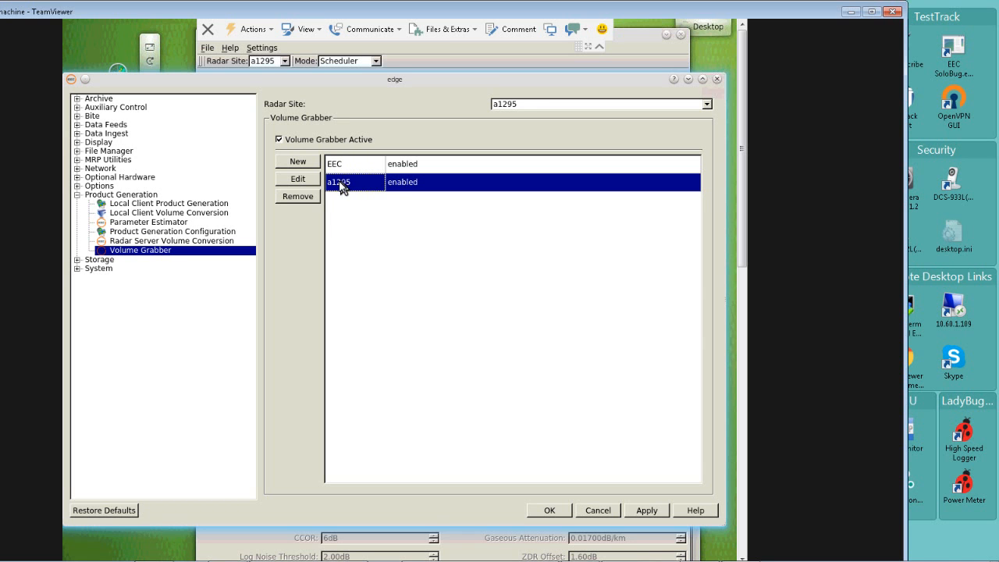
pyautogui.click(309, 184)
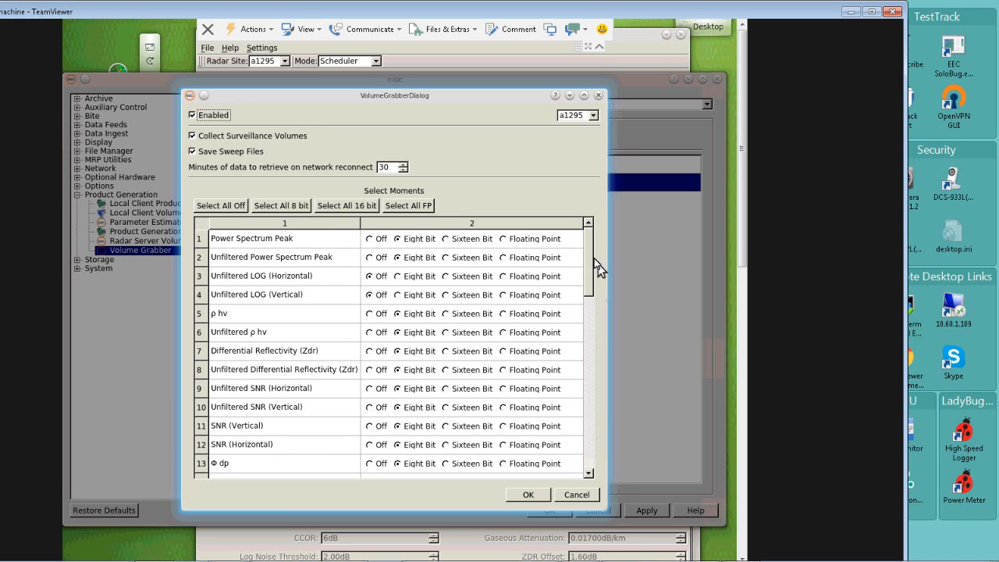
pyautogui.moveTo(587, 255); pyautogui.dragTo(587, 451)
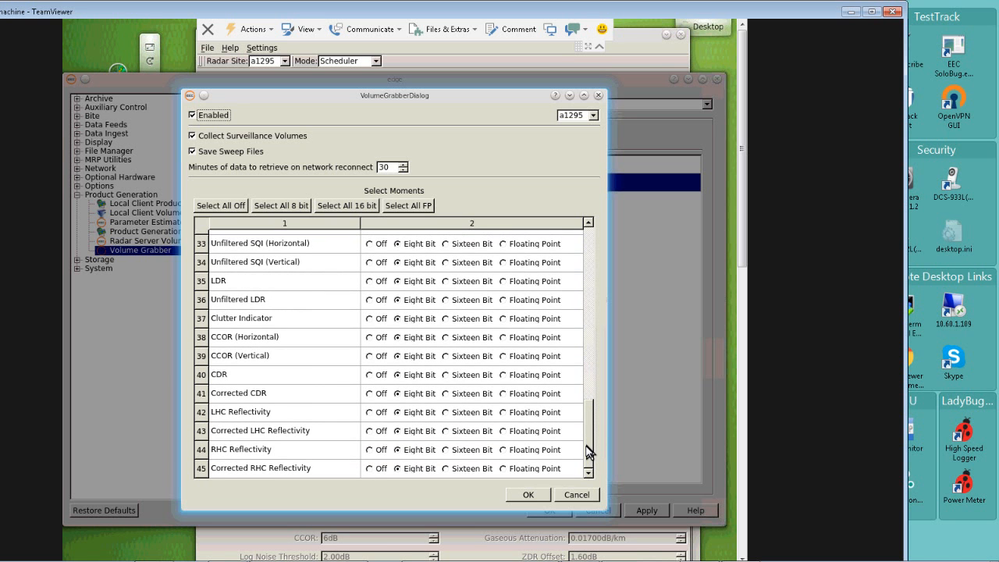
pyautogui.moveTo(588, 446); pyautogui.dragTo(589, 248)
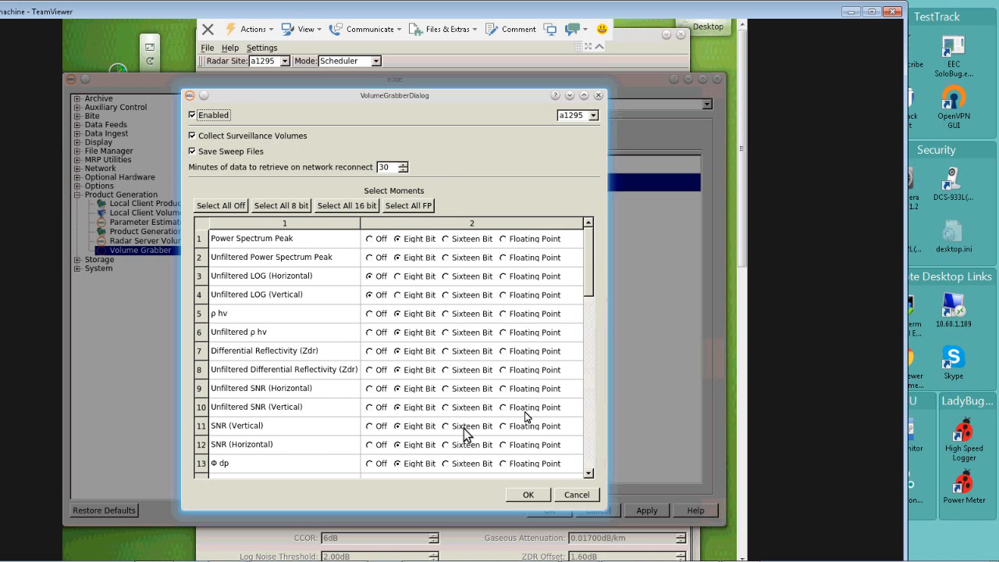
pyautogui.click(526, 498)
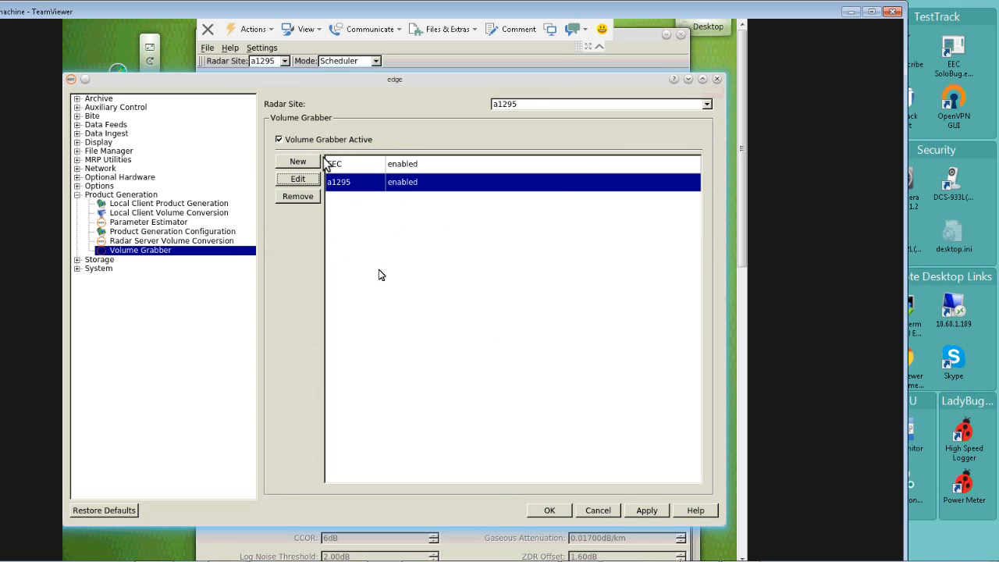
# Switch Volume Grabber Active off and back on, and discard the EDGE configuration.
pyautogui.click(281, 140)
pyautogui.click(280, 140)
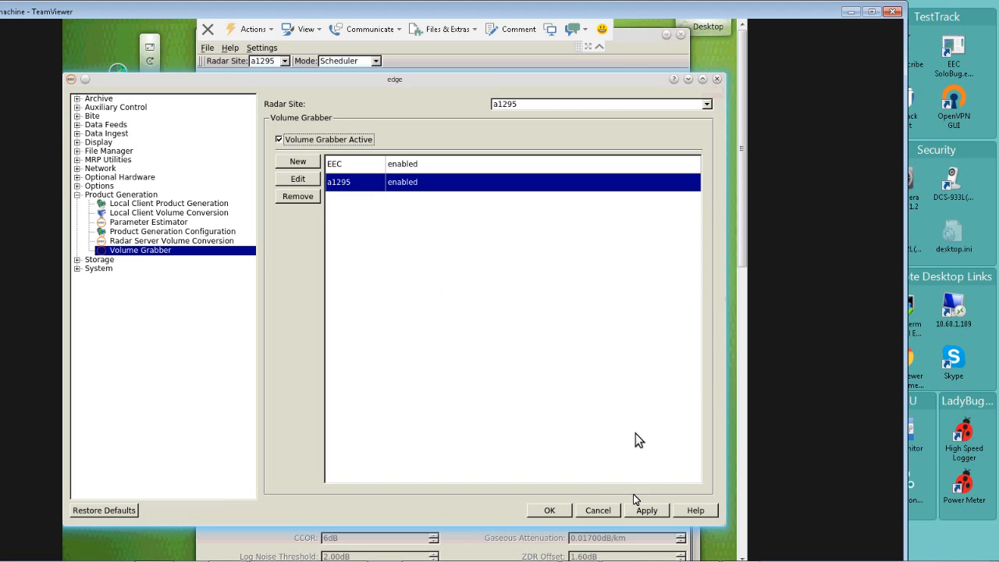
pyautogui.click(598, 511)
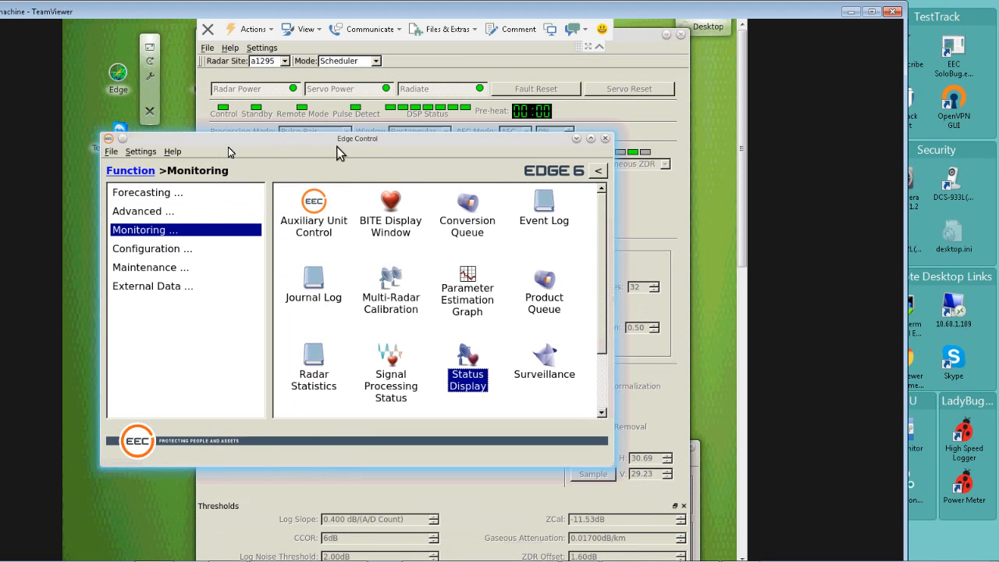
# Reopen the Volume Grabber settings under Product Generation and check the a1295 entry's collection options and selected moments.
pyautogui.click(141, 152)
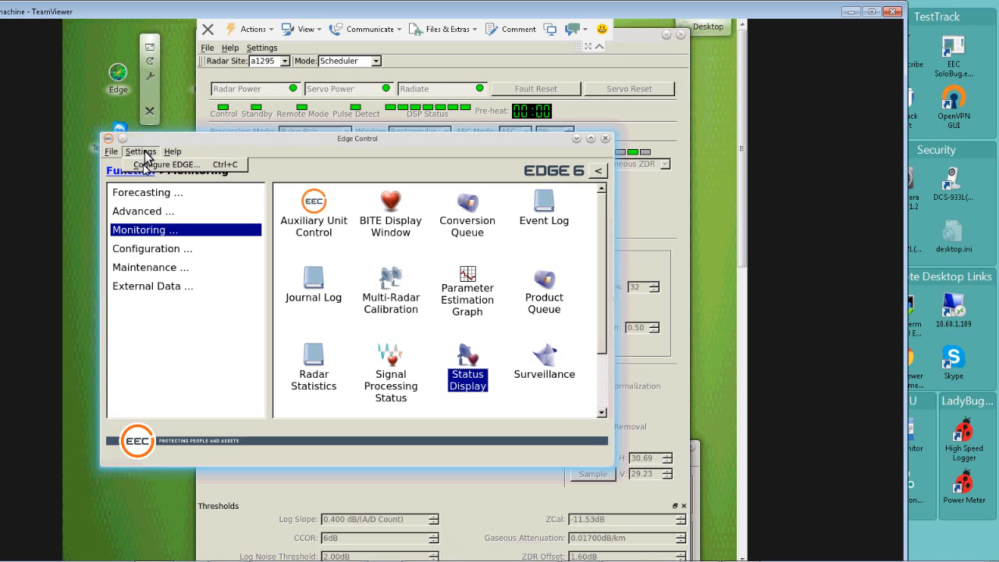
pyautogui.click(144, 165)
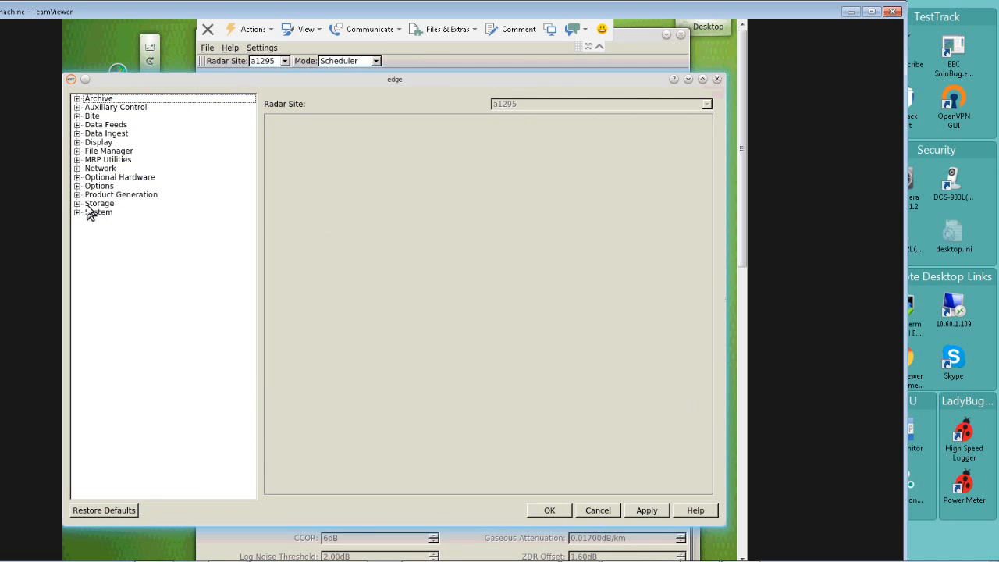
pyautogui.click(77, 195)
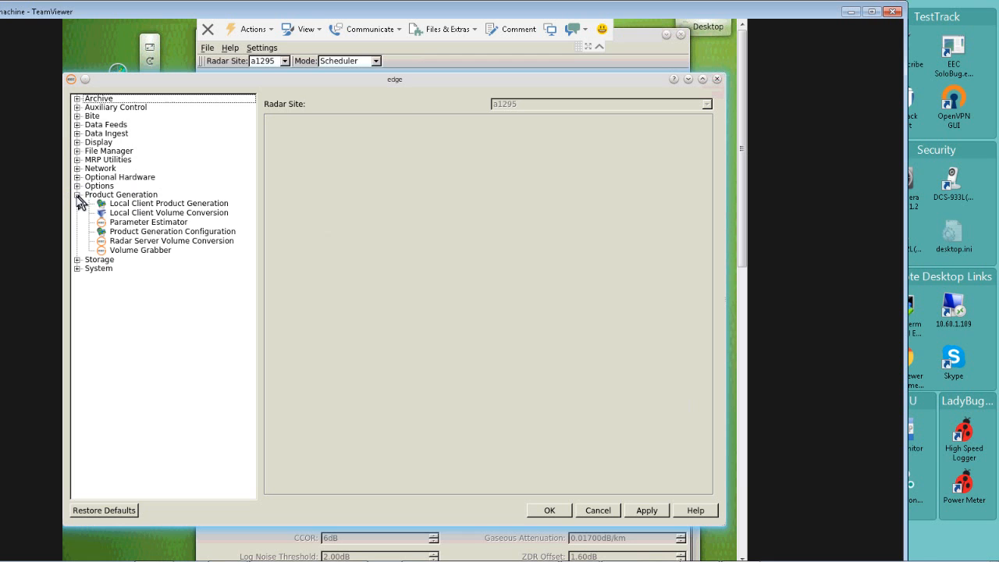
pyautogui.click(138, 252)
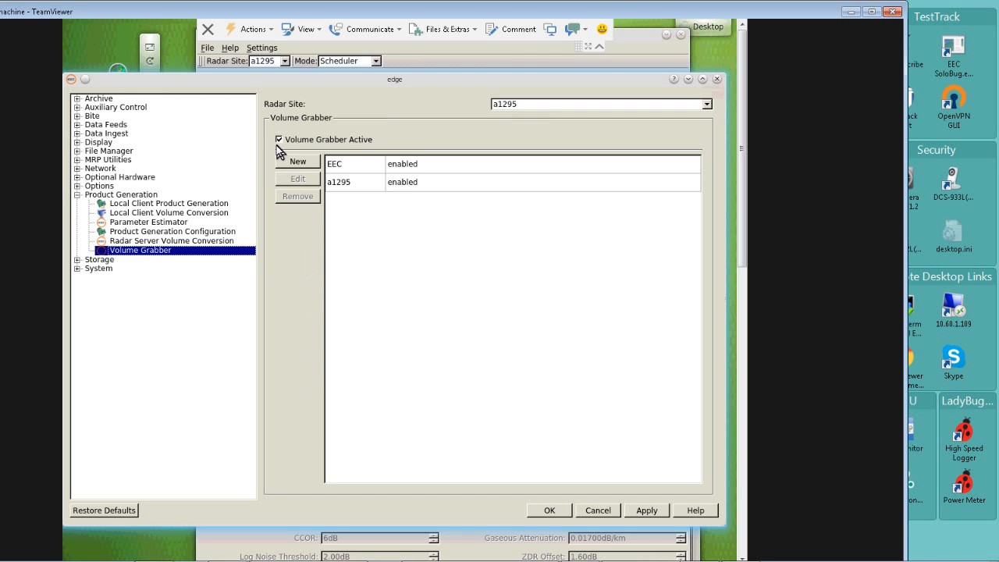
pyautogui.click(351, 182)
pyautogui.click(341, 183)
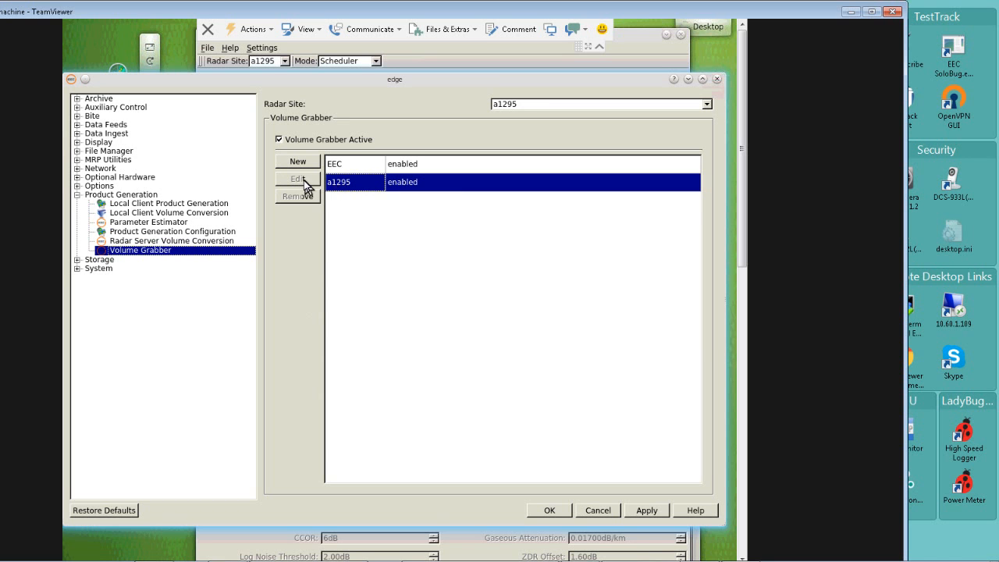
pyautogui.click(304, 181)
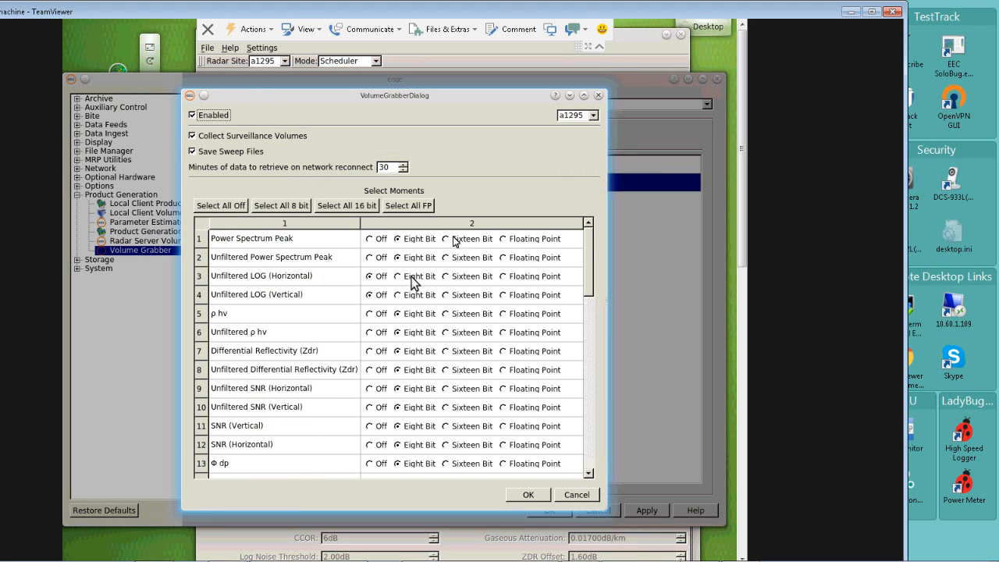
pyautogui.click(538, 496)
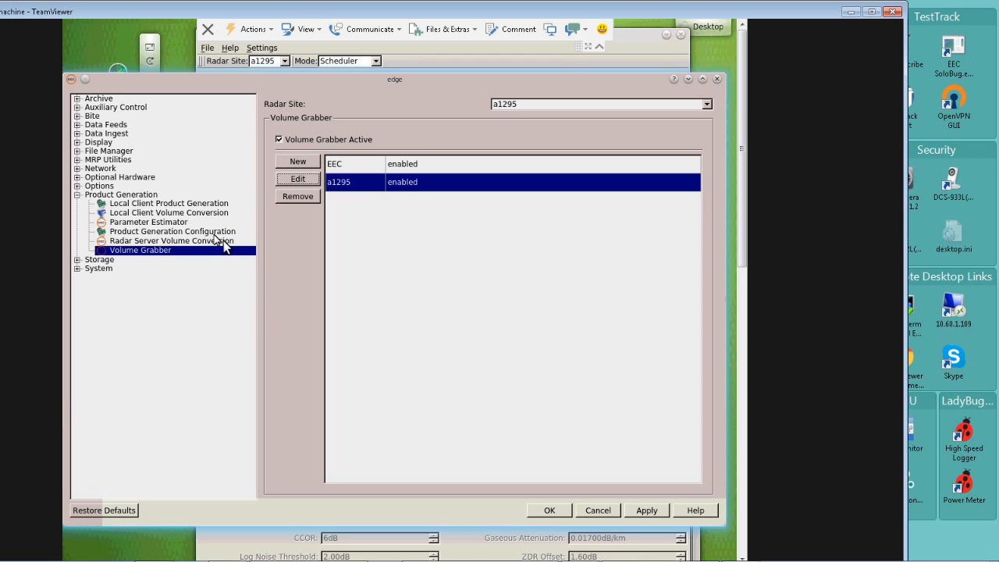
# Examine the volume and product file limits in the File Manager's Data Files settings and accept the configuration.
pyautogui.click(77, 151)
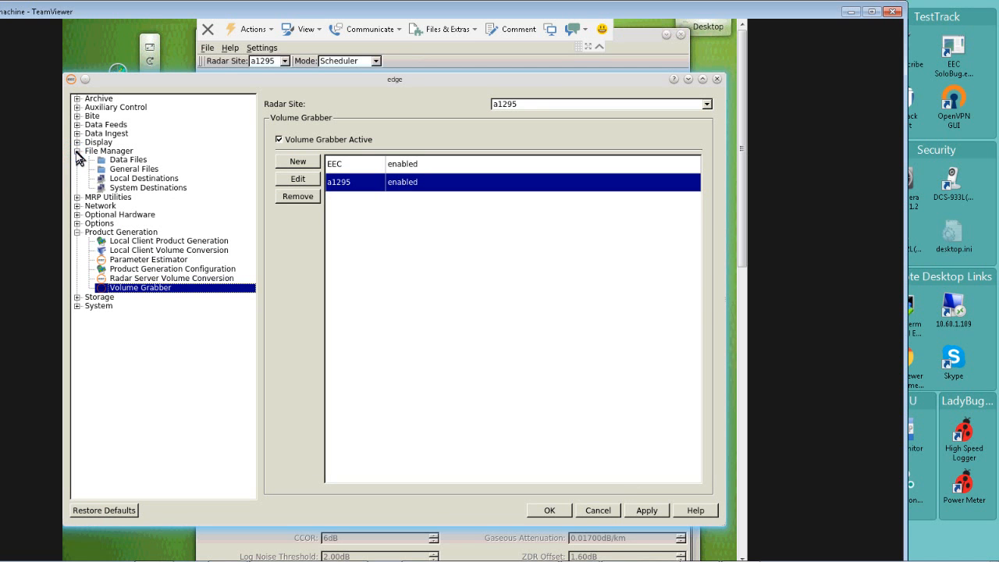
pyautogui.click(135, 161)
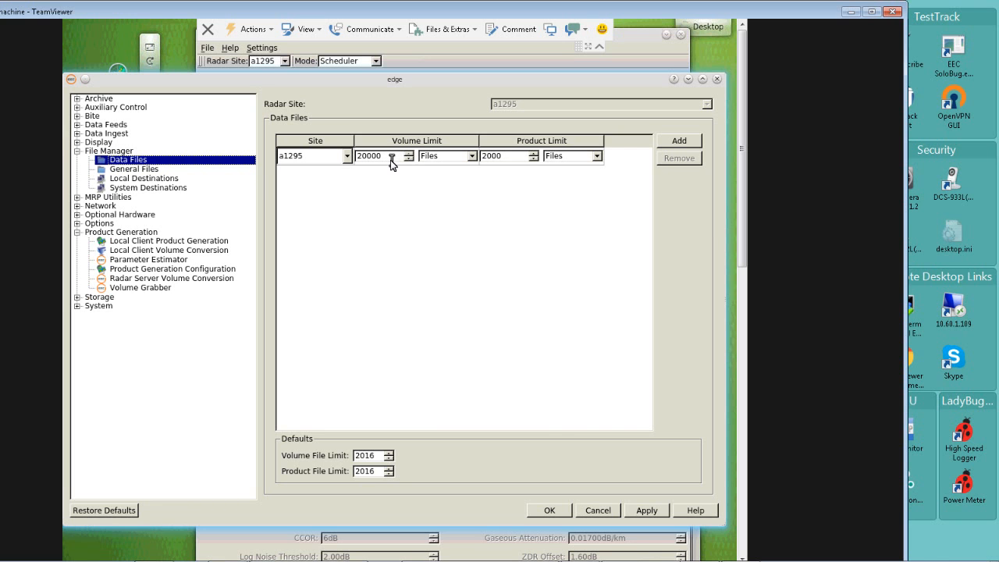
pyautogui.click(560, 509)
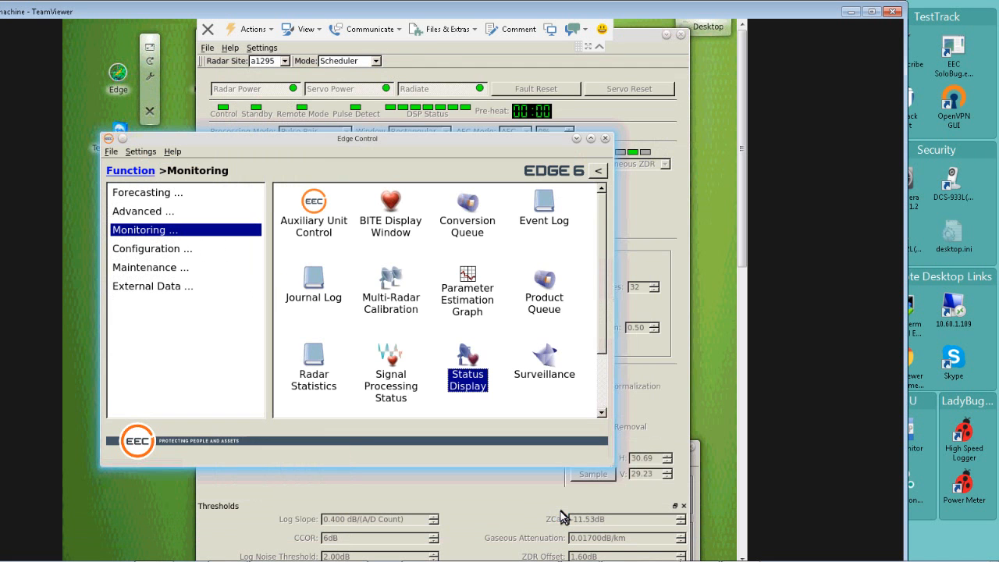
# Switch to the a1295 Konsole terminal and move its window higher on the remote desktop.
pyautogui.scroll(-6, 730, 327)
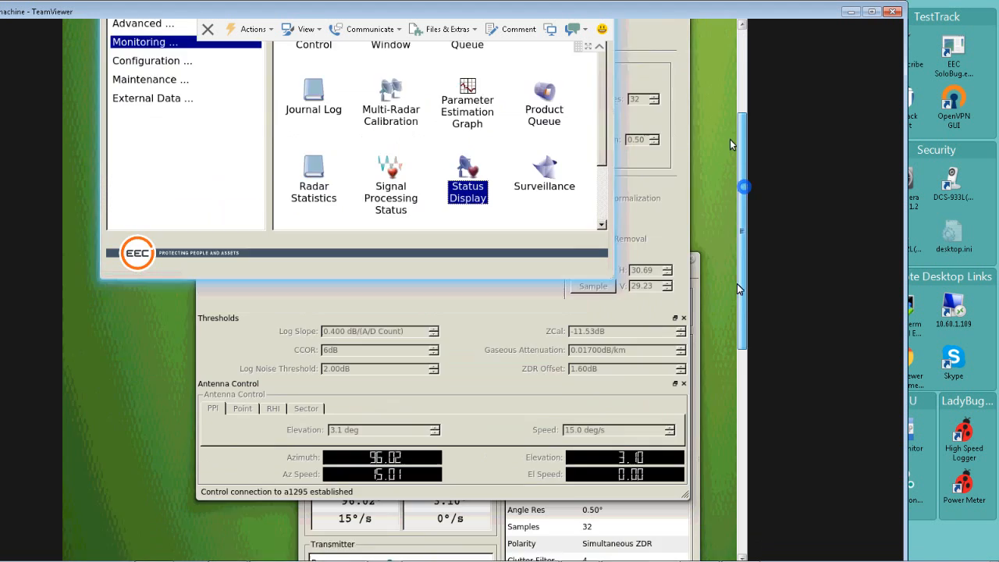
pyautogui.scroll(-3, 726, 390)
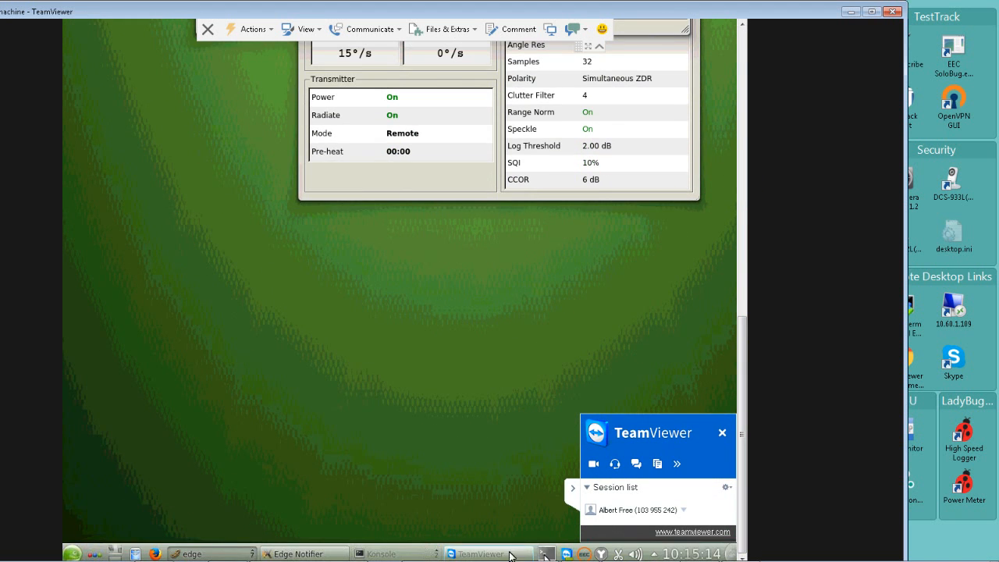
pyautogui.click(426, 555)
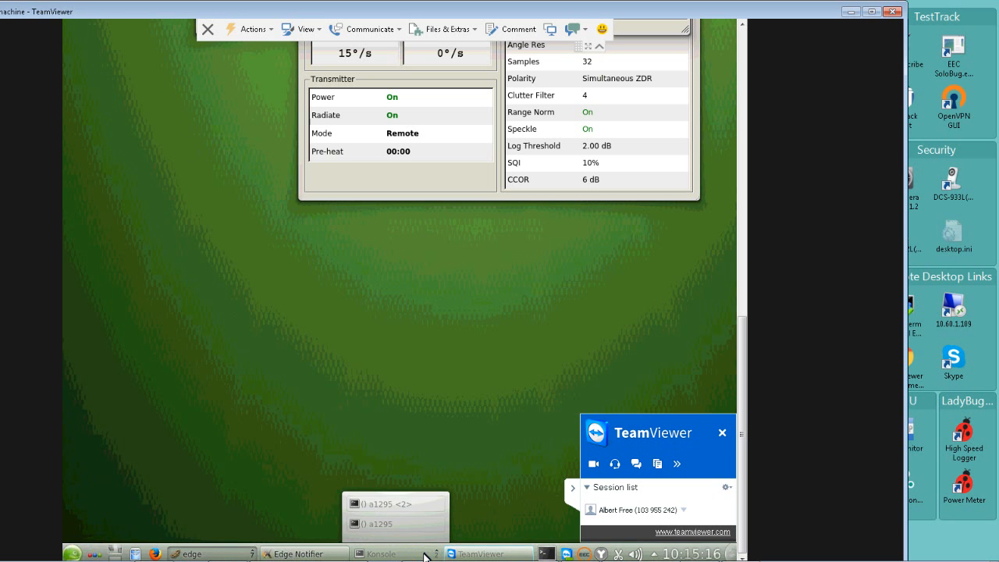
pyautogui.click(424, 524)
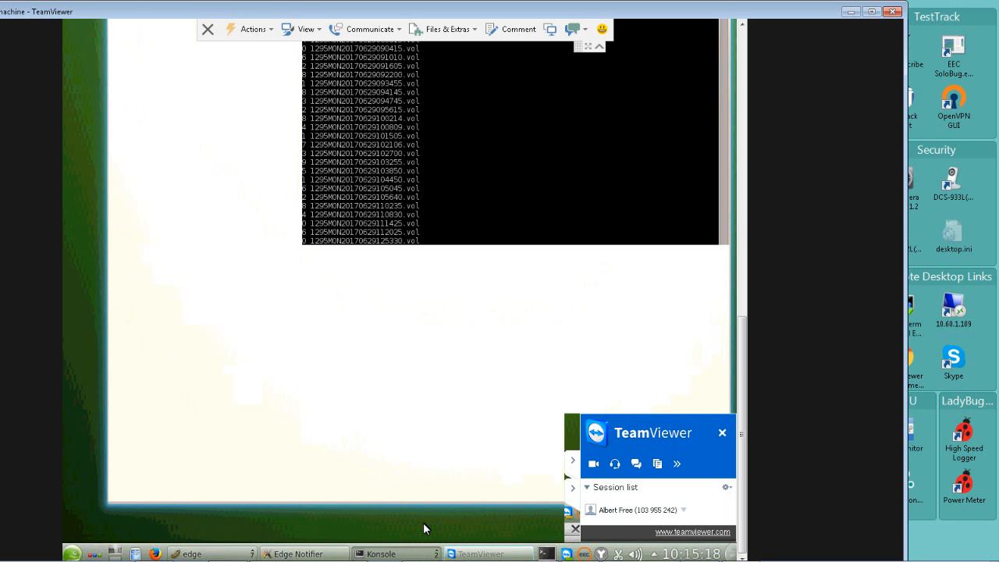
pyautogui.moveTo(744, 343); pyautogui.dragTo(750, 201)
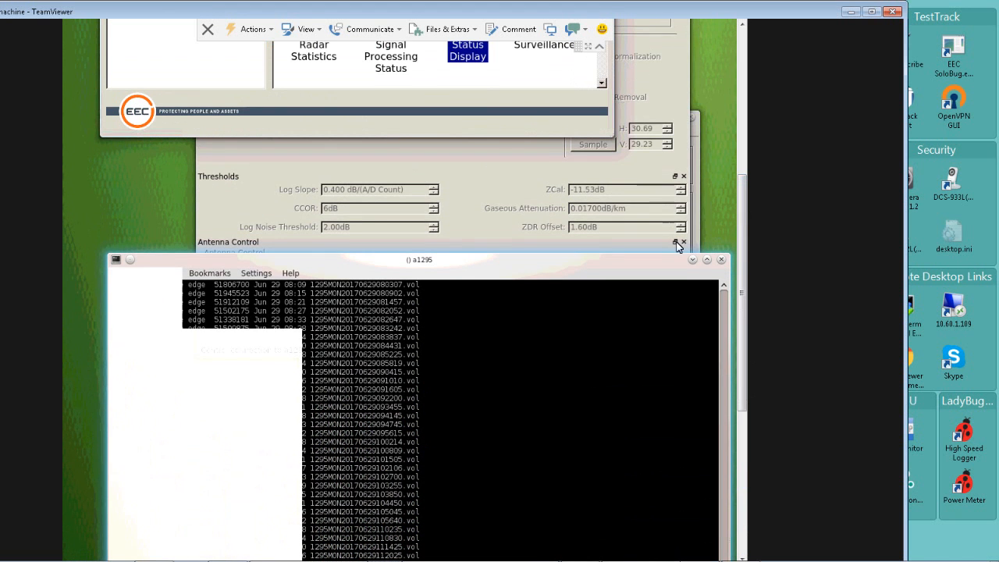
pyautogui.moveTo(625, 251); pyautogui.dragTo(602, 146)
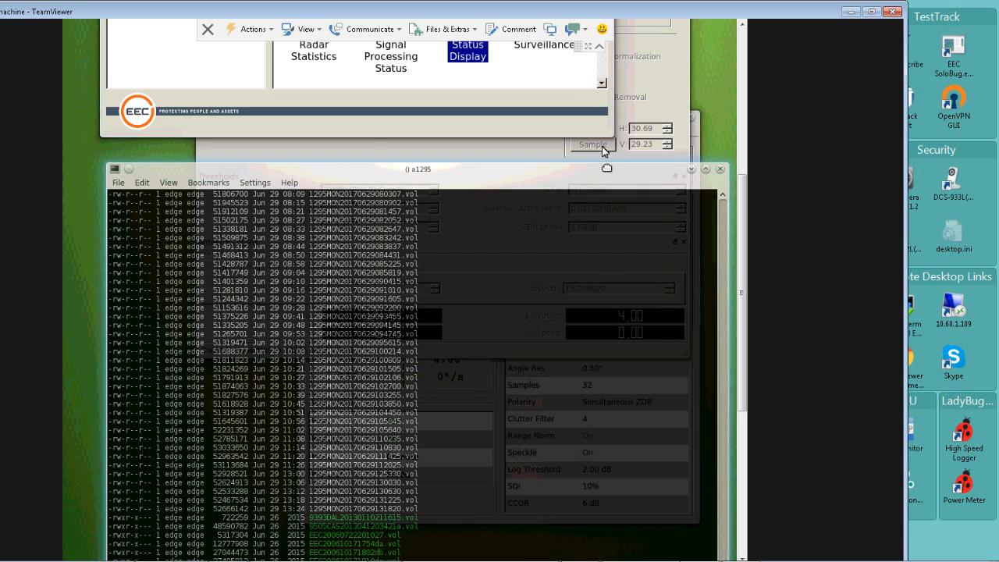
# Look through the existing volume file listing and list the contents of /var/opt/edge/vols with ls.
pyautogui.moveTo(719, 316); pyautogui.dragTo(713, 421)
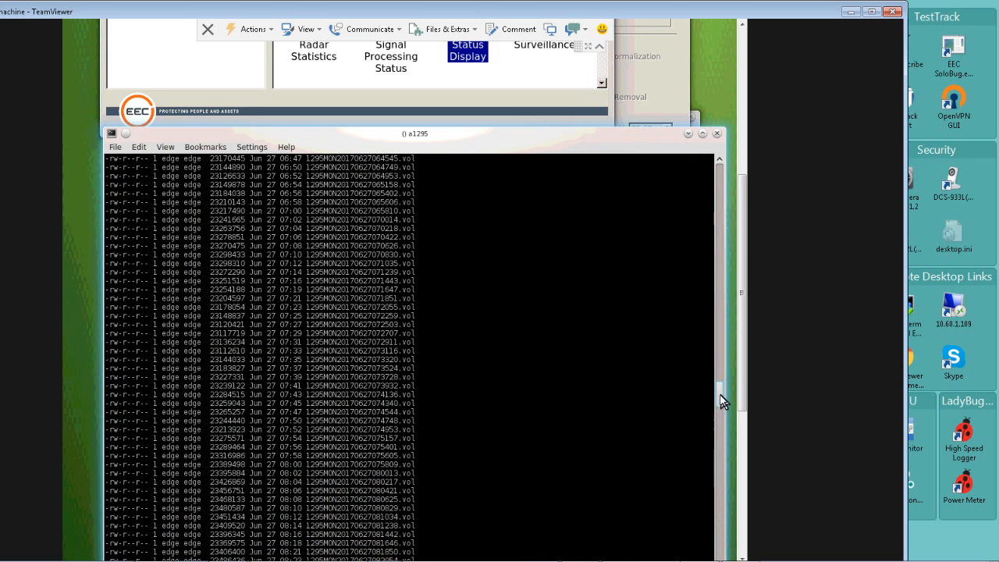
pyautogui.moveTo(744, 376); pyautogui.dragTo(735, 498)
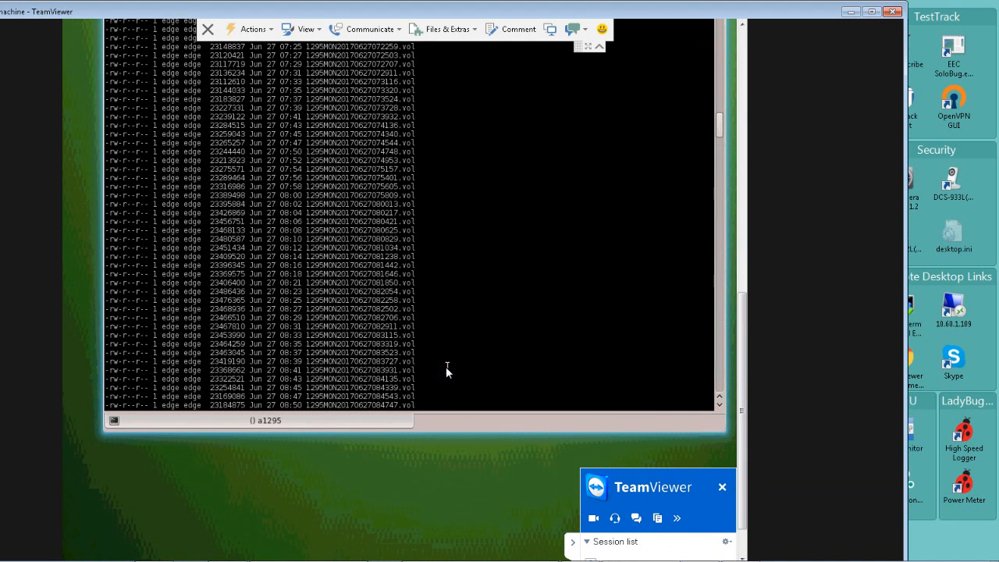
pyautogui.press('Return')
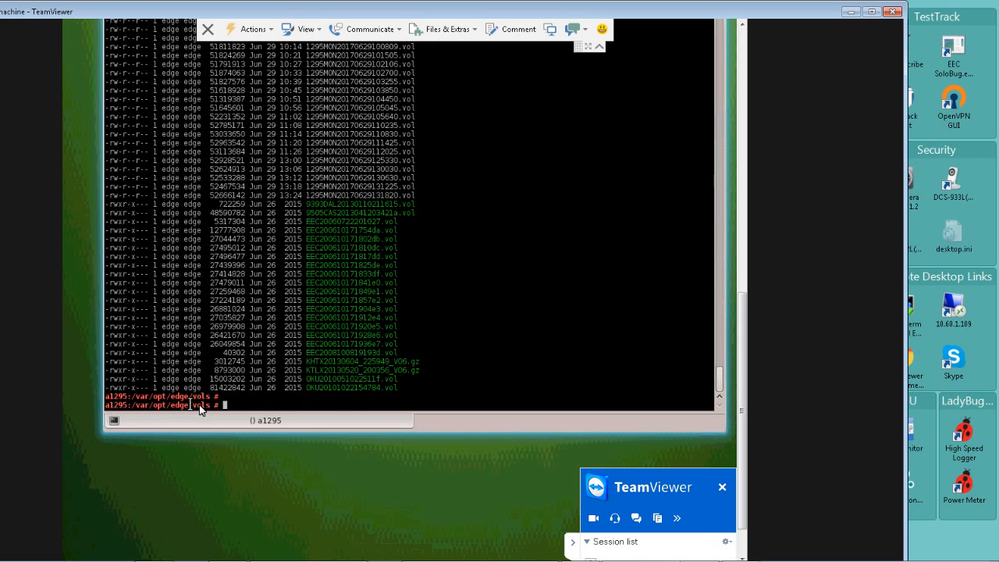
pyautogui.click(289, 404)
pyautogui.write('ls')
pyautogui.press('Return')
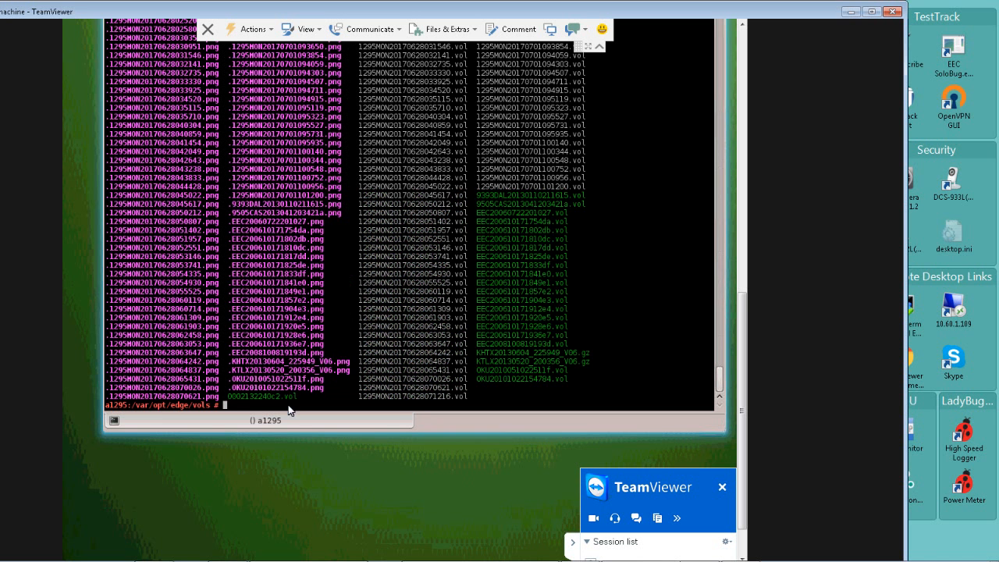
# Try to list the vols directory in long format with ls-la.
pyautogui.write('ls-la')
pyautogui.press('Return')
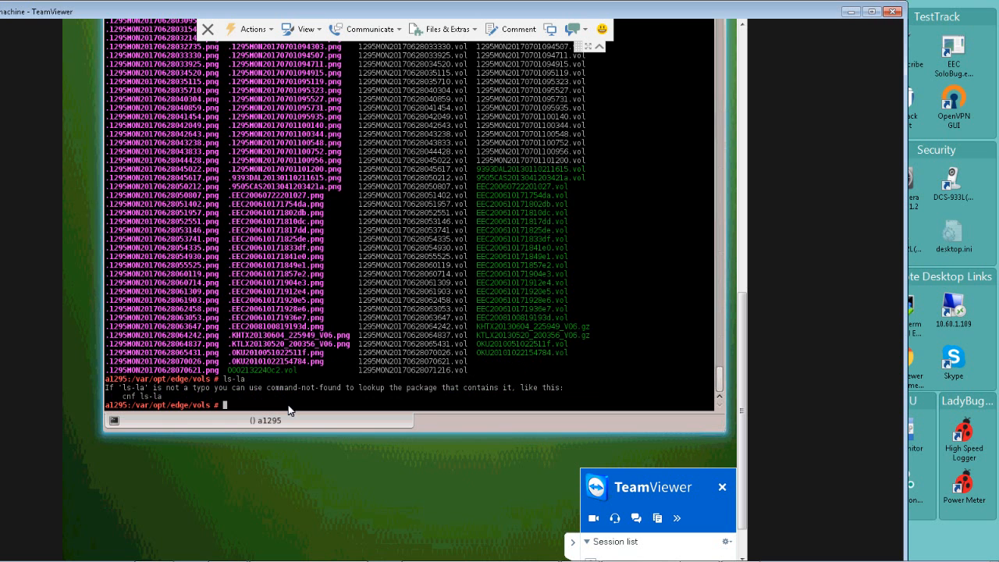
# List all files in the vols directory in long format with ls -la and examine a volume file's size.
pyautogui.write('ls -la')
pyautogui.press('Return')
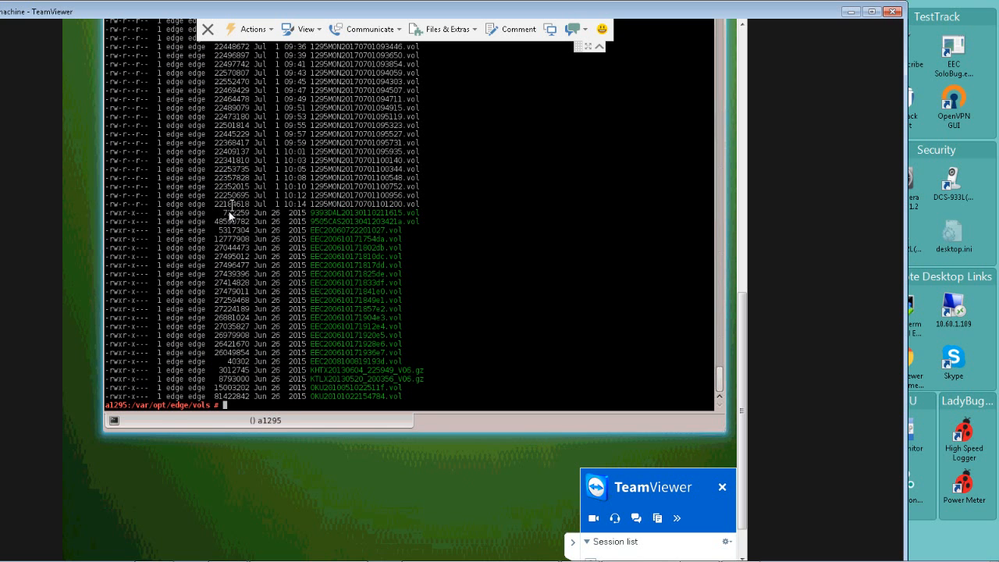
pyautogui.moveTo(219, 211); pyautogui.dragTo(251, 213)
# Display the disk usage of all filesystems in human-readable units with df -h.
pyautogui.click(225, 406)
pyautogui.write('df -h')
pyautogui.press('Return')
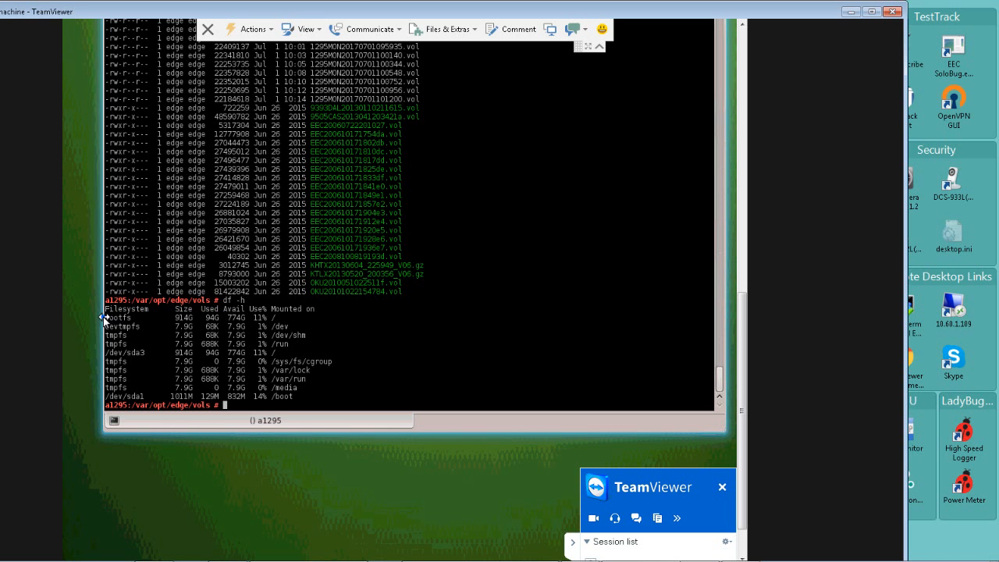
# Highlight the rootfs total size in the disk usage output, resizing the terminal window around it.
pyautogui.moveTo(155, 315); pyautogui.dragTo(163, 314)
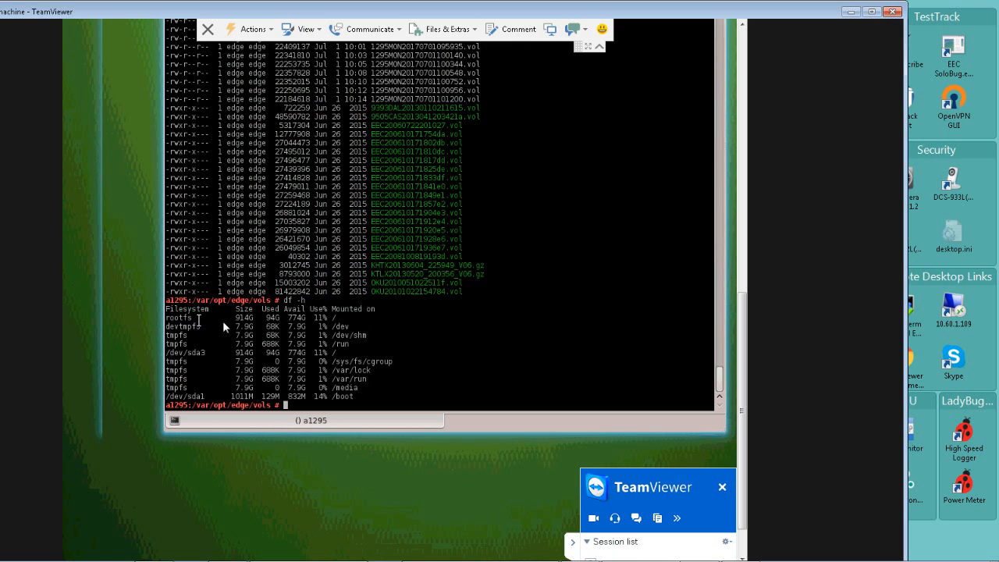
pyautogui.moveTo(231, 319); pyautogui.dragTo(257, 320)
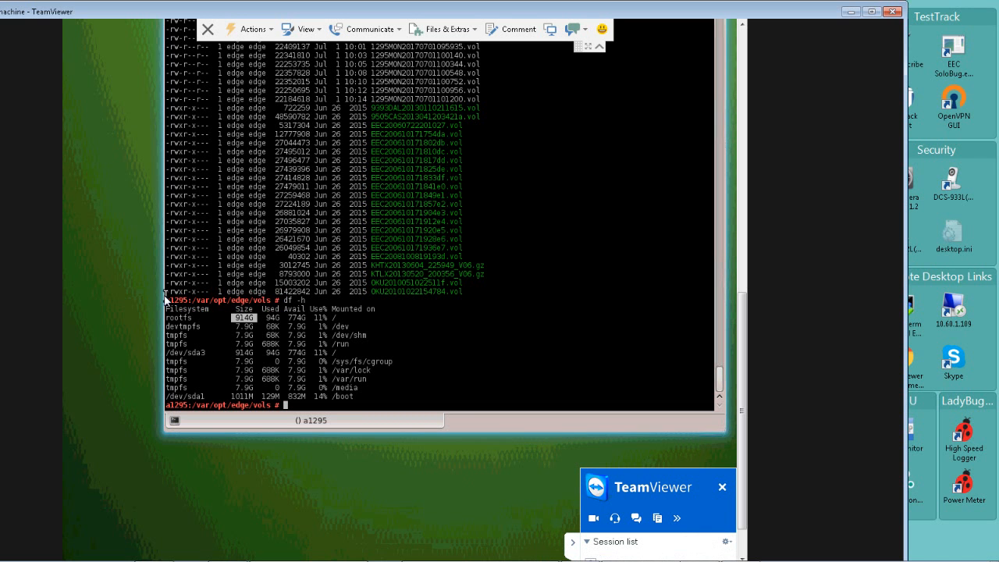
pyautogui.moveTo(164, 297); pyautogui.dragTo(86, 285)
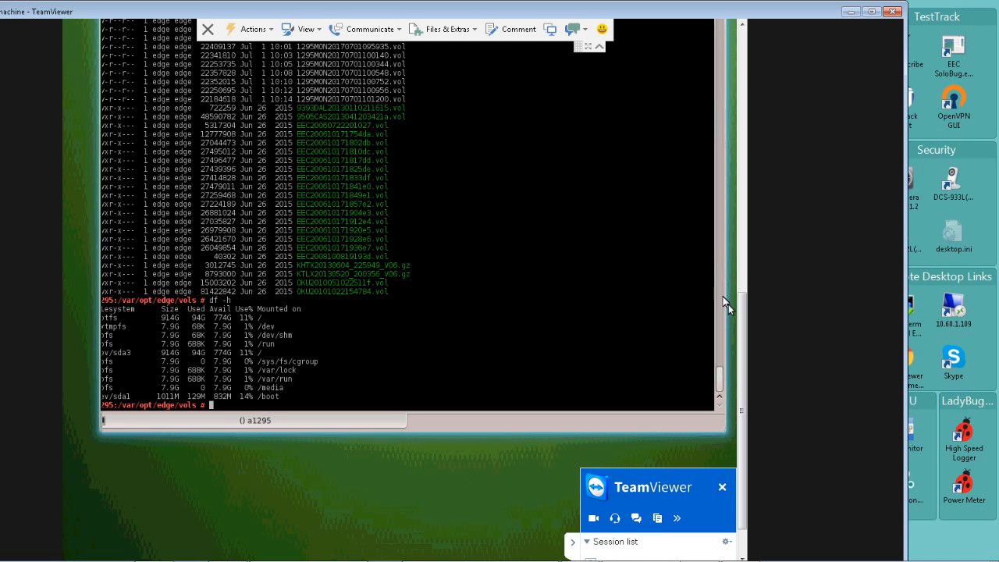
pyautogui.moveTo(745, 350); pyautogui.dragTo(749, 73)
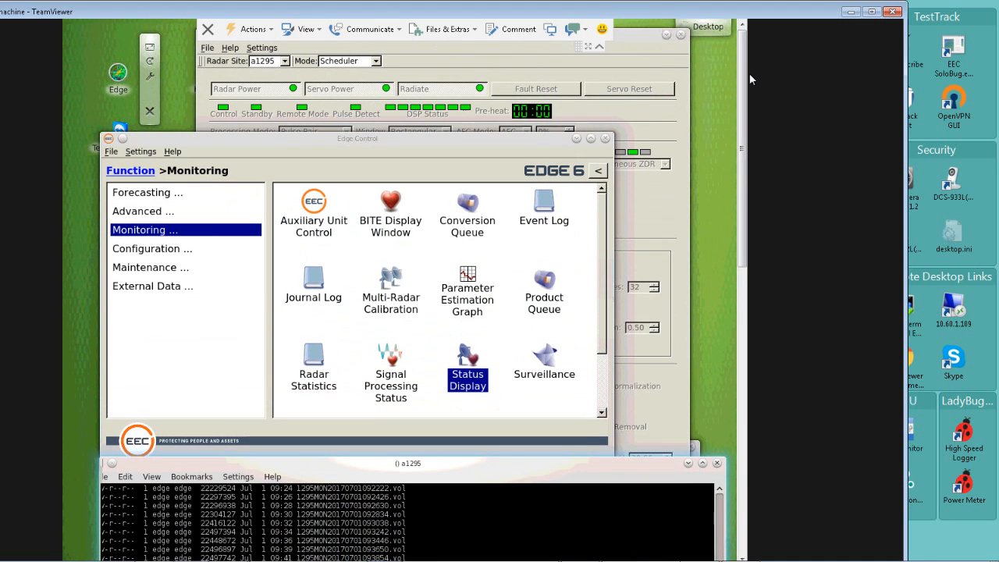
pyautogui.moveTo(746, 561)
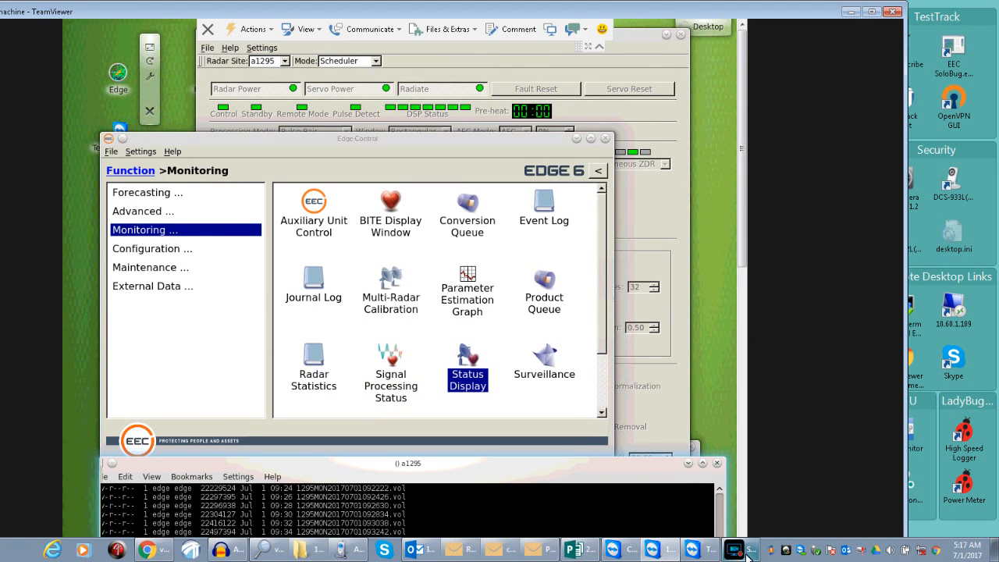